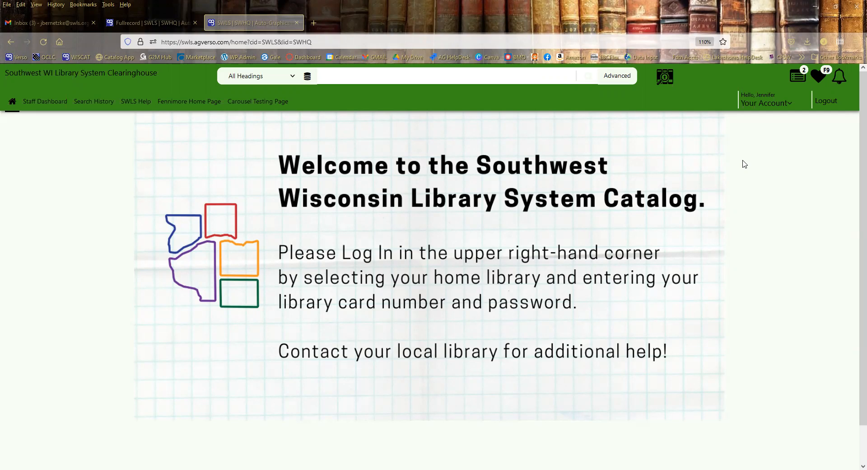
Open Patron Status & Checkout from the Staff Dashboard and search for the self-registered test patron by last name.
left_click(40, 109)
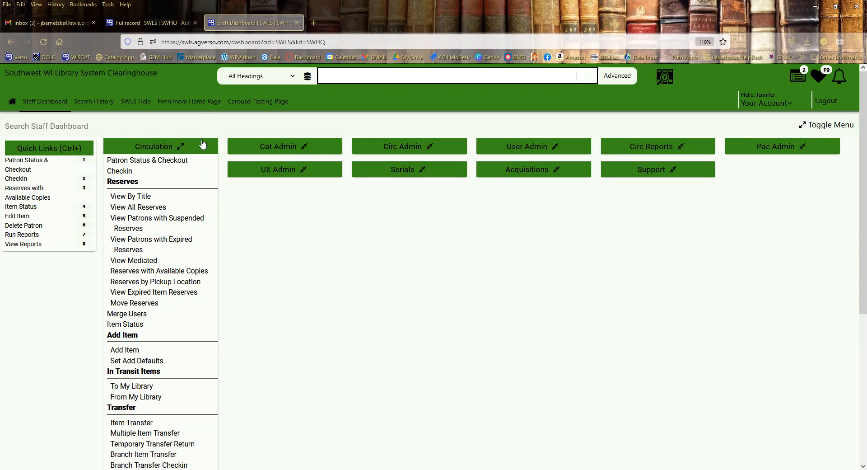
left_click(177, 162)
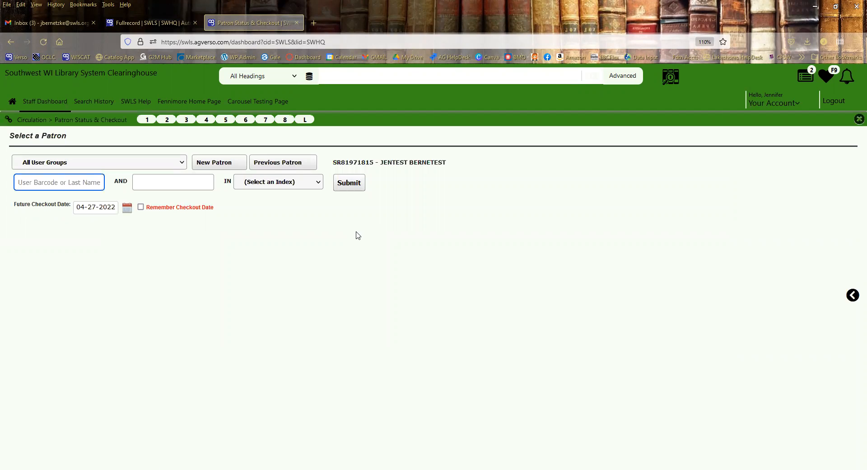
type("testme")
key("Tab")
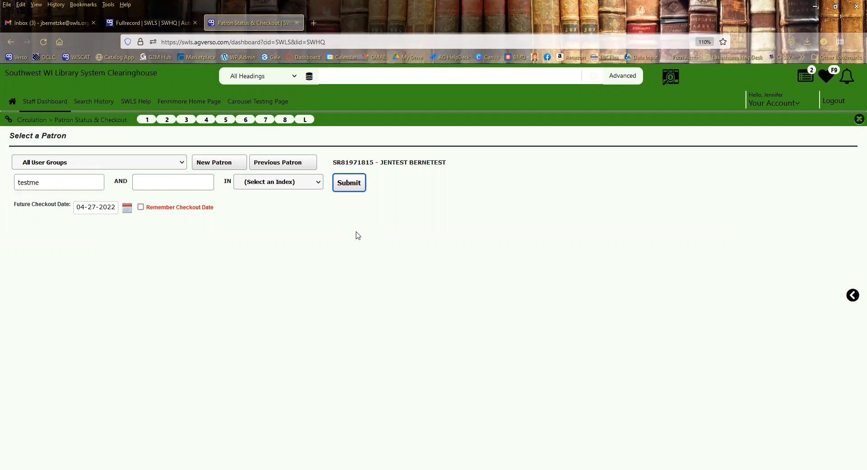
key("Return")
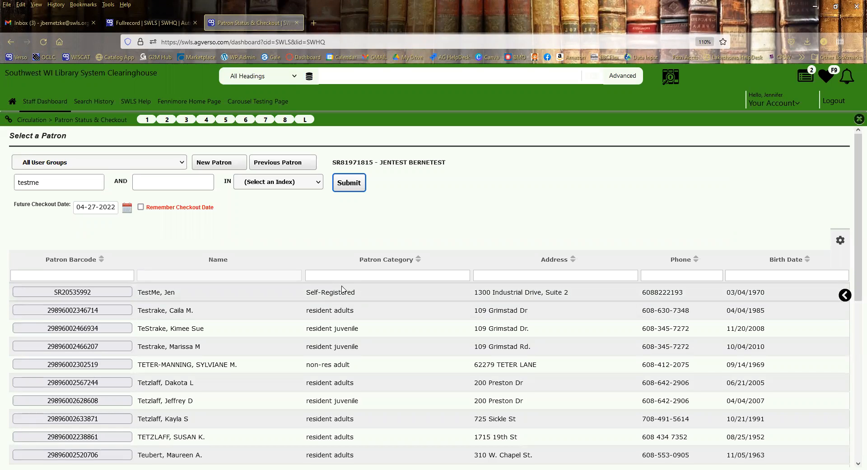
Select the self-registered patron from the search results, dismiss the account warning and open the record for editing.
left_click(118, 294)
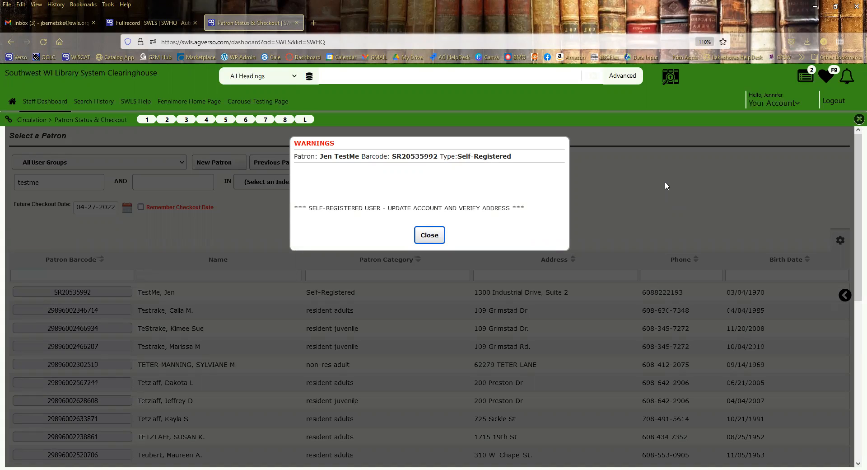
left_click(430, 236)
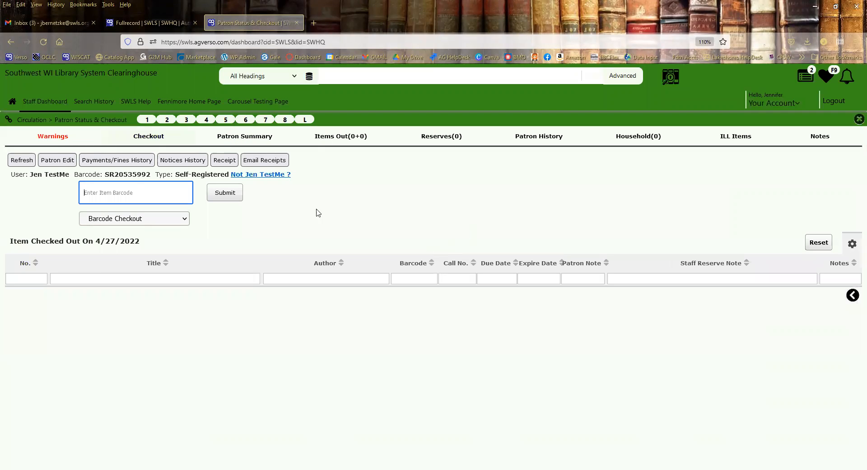
left_click(59, 163)
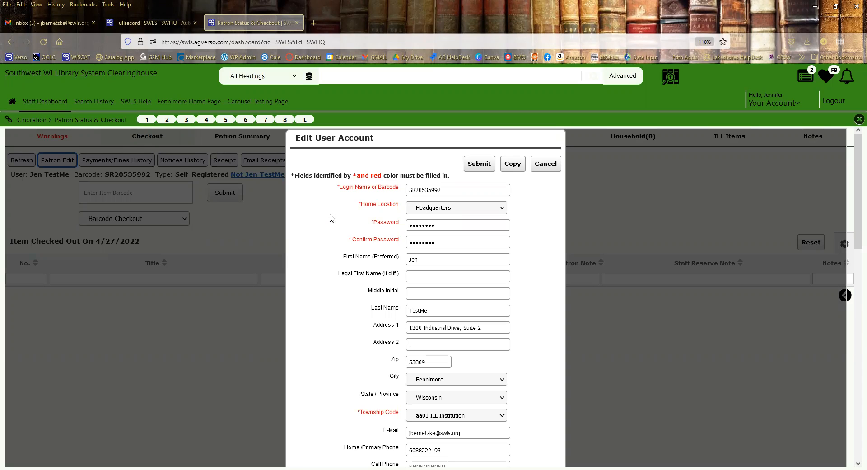
Copy the patron's temporary self-registration barcode from the Login Name or Barcode field into the Comment field.
left_click(451, 190)
double_click(423, 182)
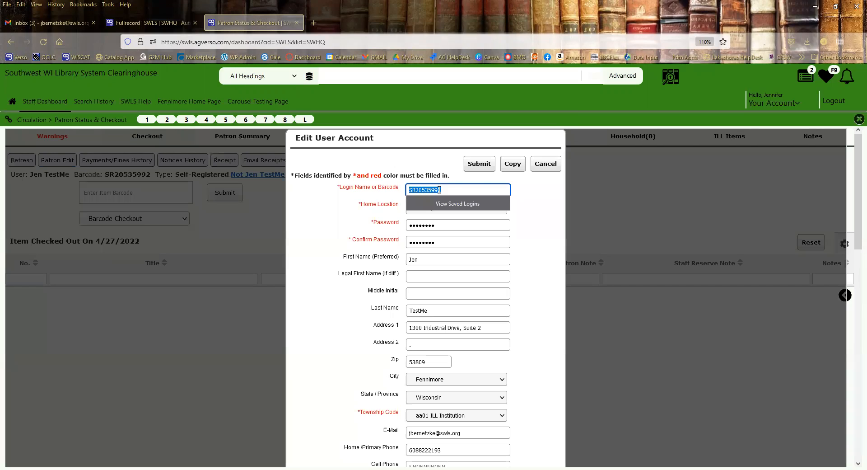
left_click(538, 195)
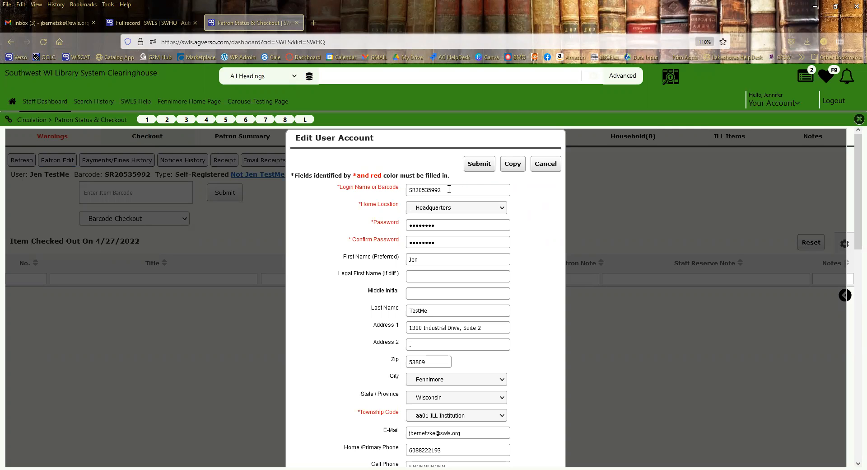
left_click_drag(449, 189, 408, 189)
key("ctrl+c")
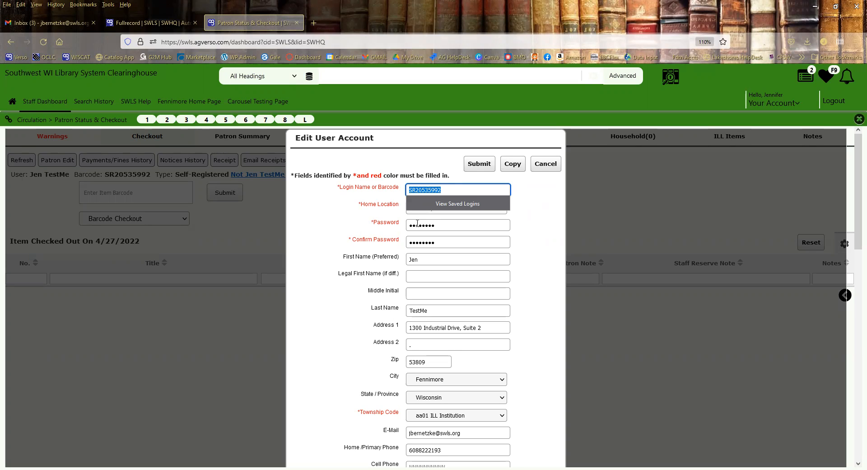
left_click(543, 202)
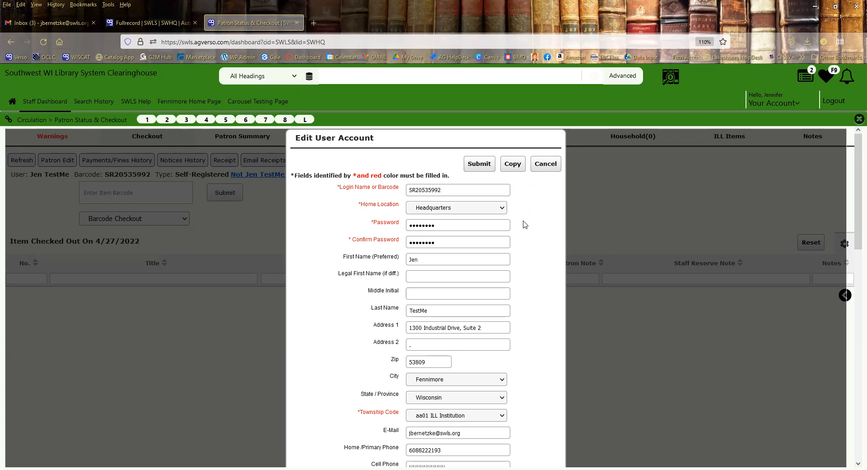
scroll(510, 364, "down", 5)
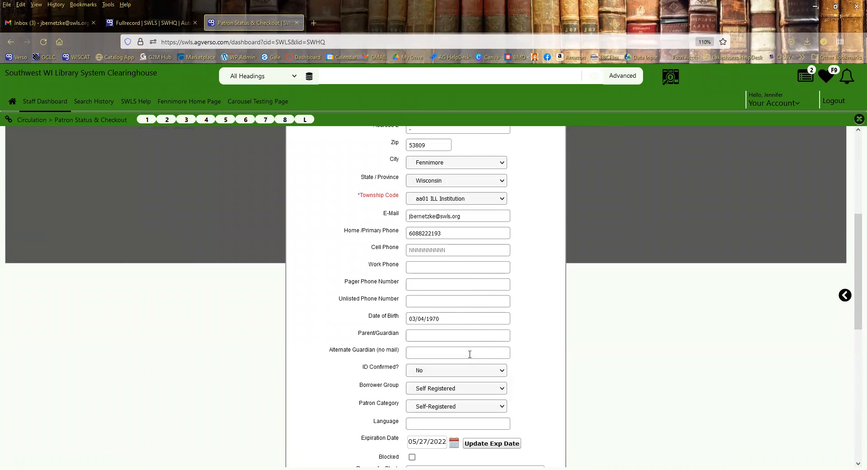
scroll(467, 356, "down", 5)
left_click(463, 288)
key("ctrl+v")
left_click(355, 292)
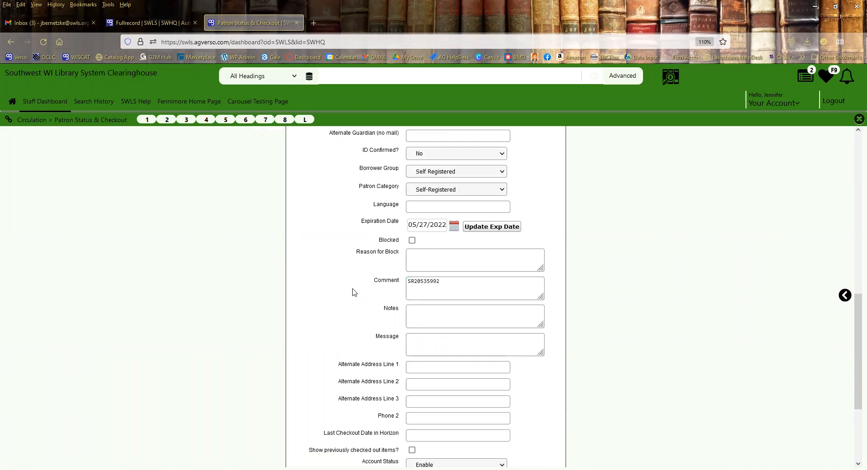
Replace the temporary value in the Login Name or Barcode field with the patron's new library card number.
scroll(347, 305, "up", 2)
scroll(345, 307, "up", 3)
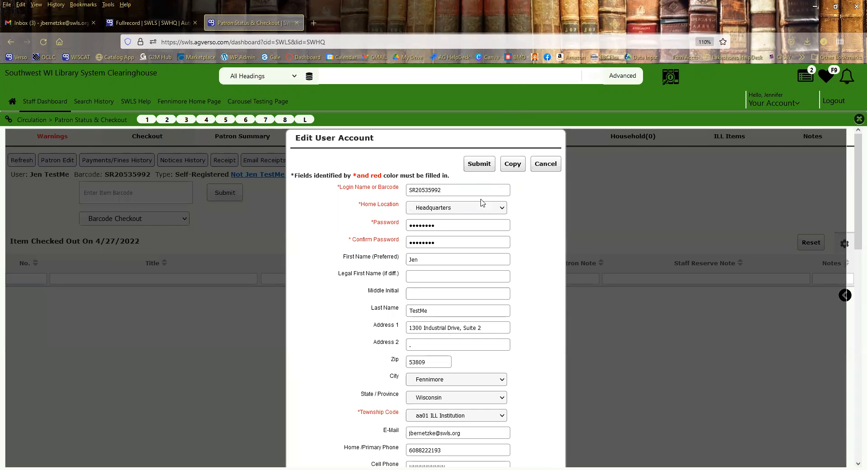
double_click(459, 190)
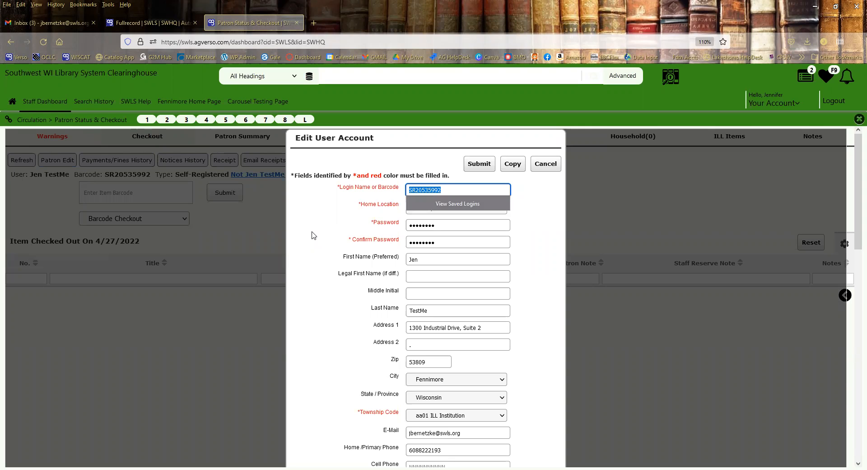
type("29")
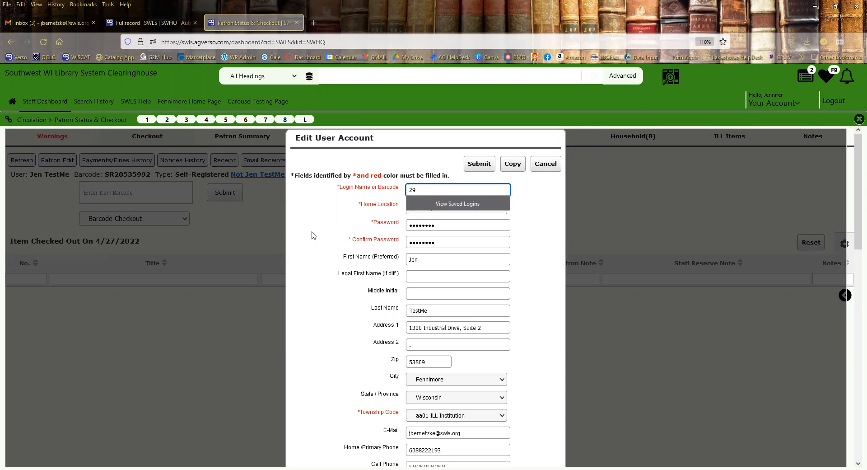
type("89600000000")
left_click(340, 216)
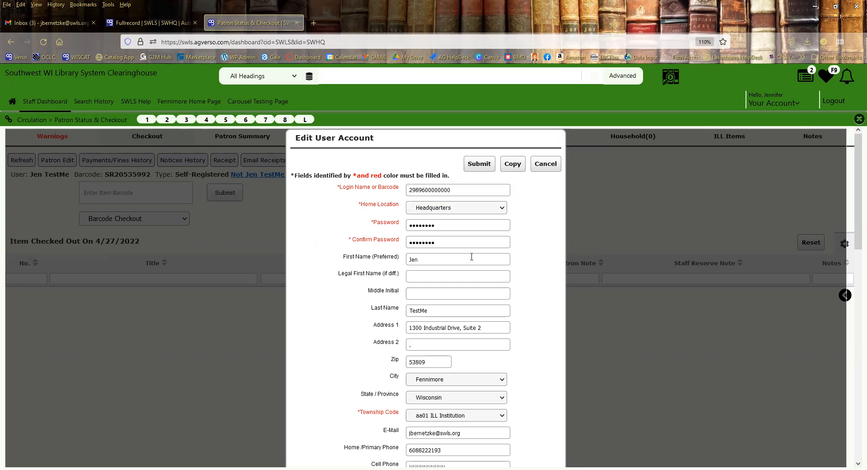
left_click(457, 210)
left_click(458, 210)
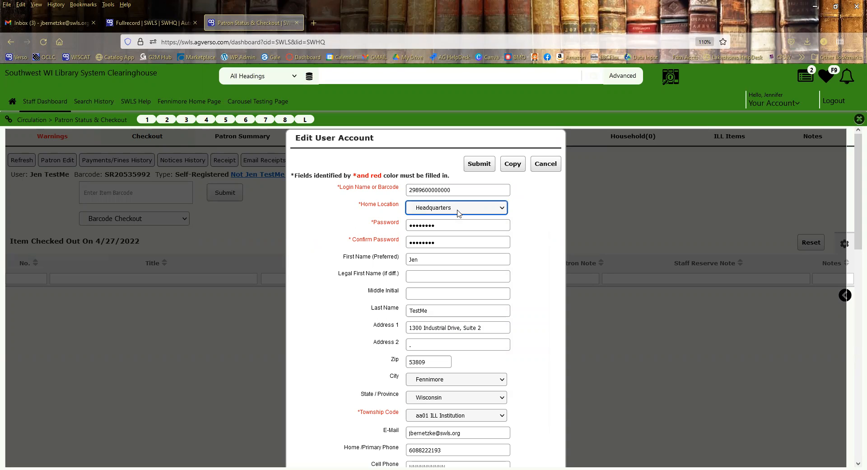
left_click(482, 210)
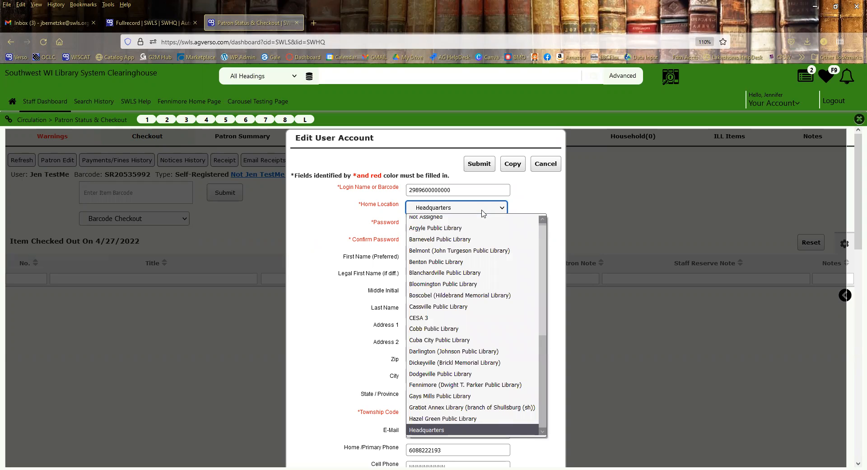
left_click(482, 210)
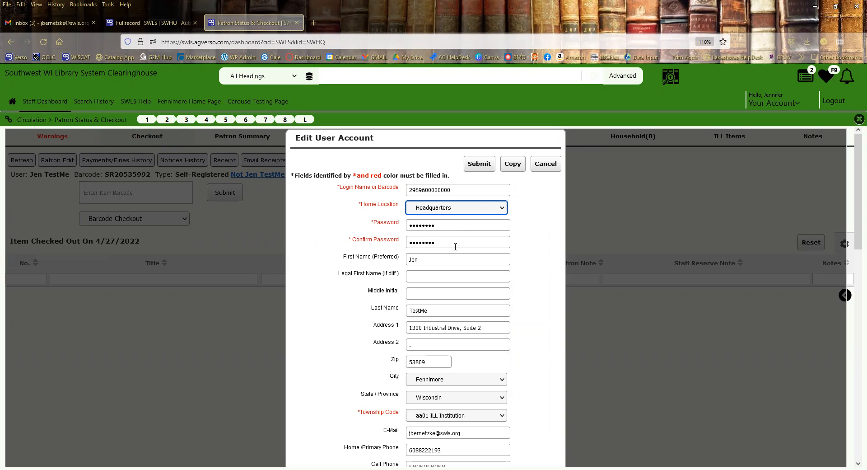
Enter the patron's full legal first name in the Legal First Name field.
scroll(364, 286, "down", 2)
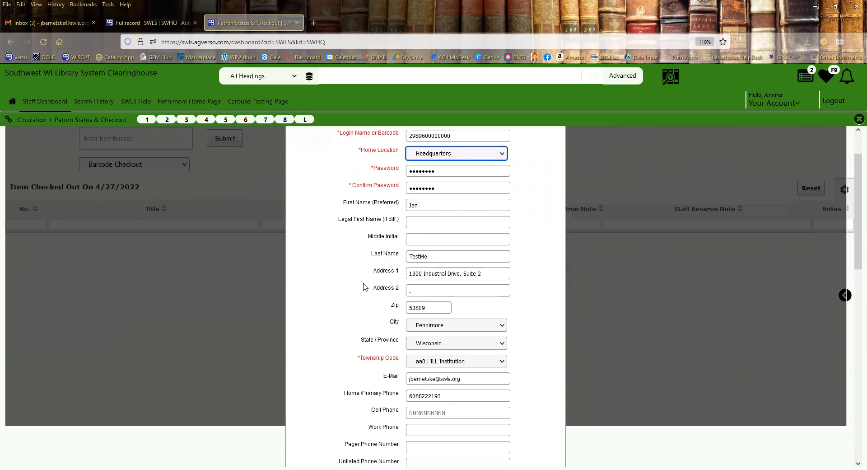
left_click(430, 205)
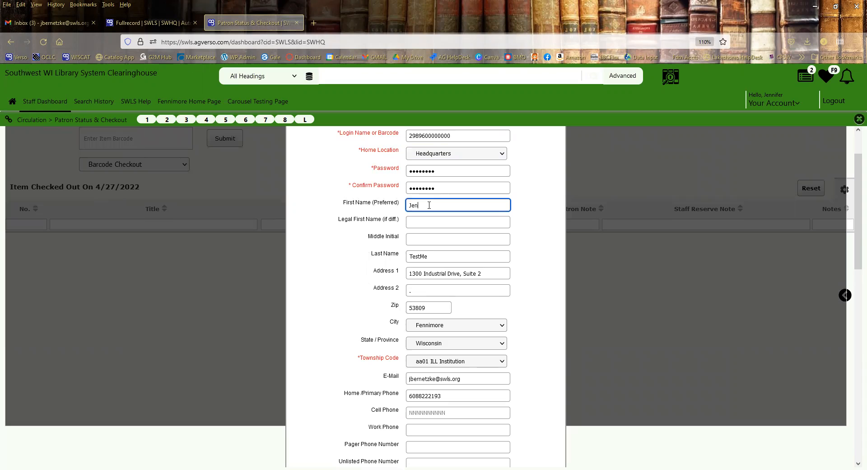
left_click(430, 206)
left_click(371, 237)
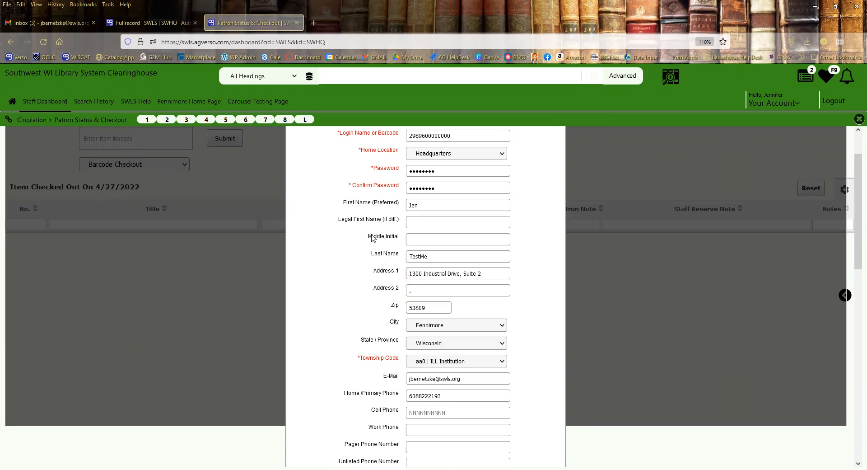
left_click(417, 223)
type("Jennifer")
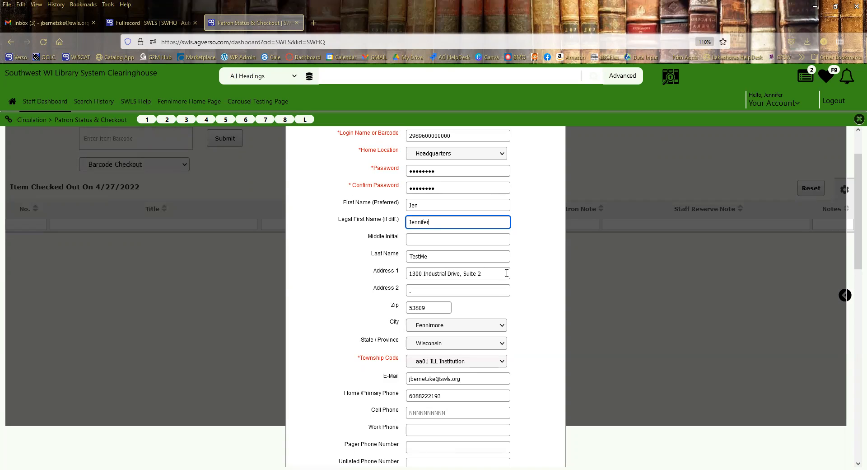
Clear the placeholder period from the patron's Address 2 field.
scroll(516, 308, "down", 3)
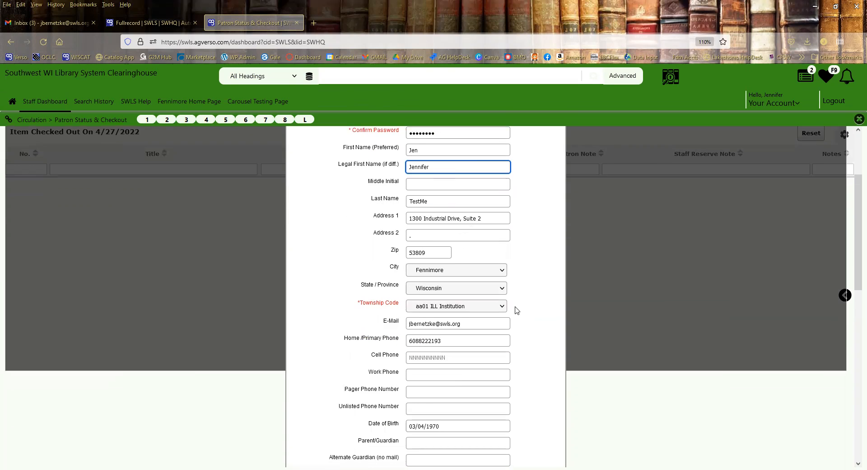
left_click(422, 183)
key("BackSpace")
left_click(551, 203)
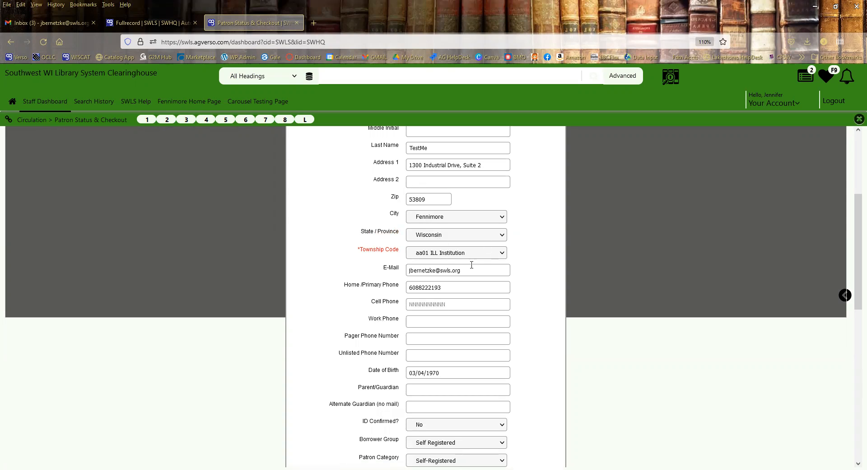
Set the patron's Township Code to ag41 Fennimore.
left_click(481, 256)
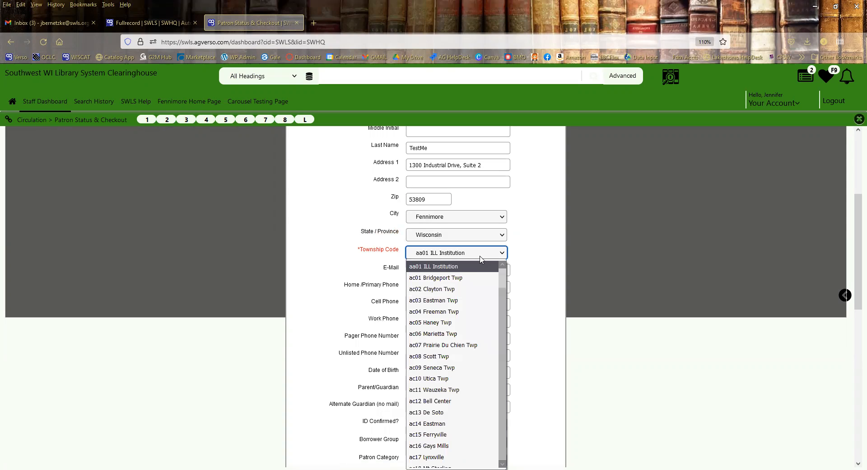
scroll(474, 298, "down", 15)
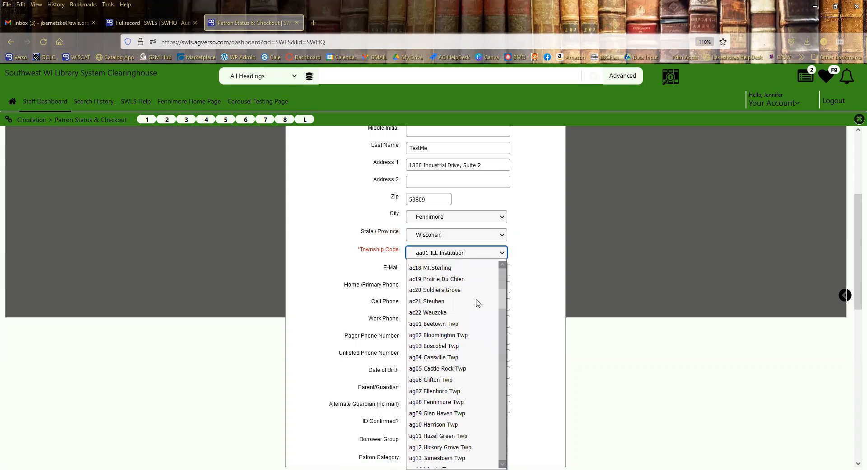
scroll(472, 325, "down", 4)
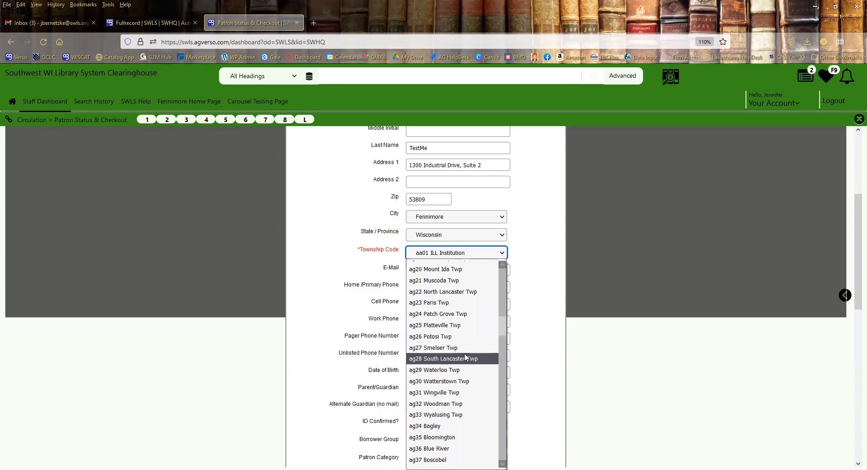
scroll(470, 323, "down", 2)
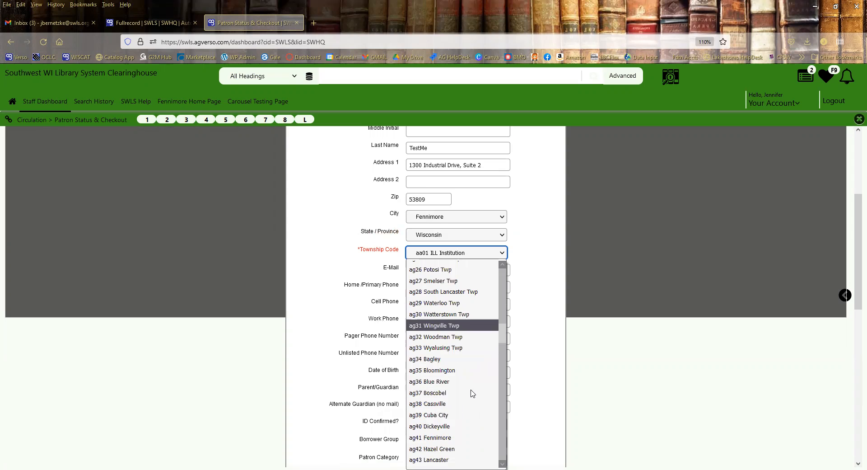
left_click(464, 438)
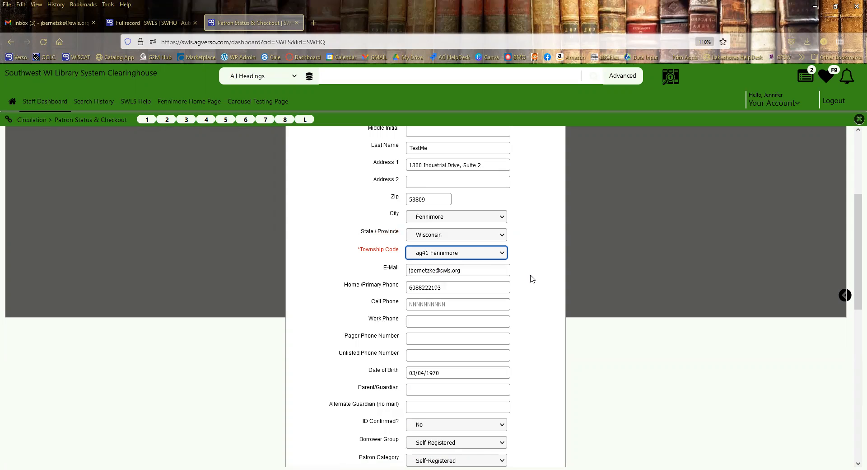
Set the patron's ID Confirmed status to Yes and assign the Borrower Group to Headquarters.
scroll(531, 278, "down", 2)
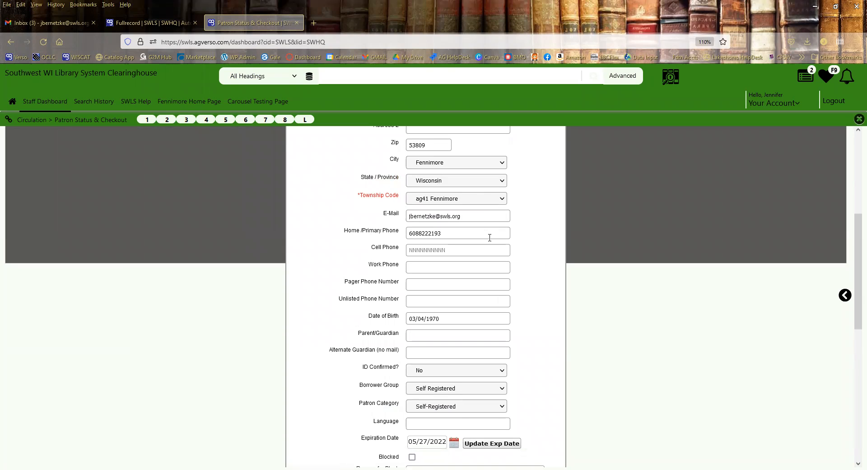
left_click(459, 252)
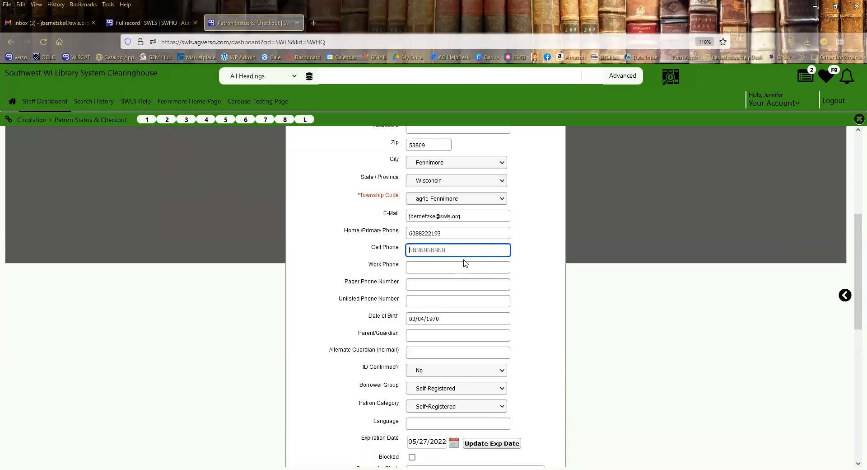
scroll(529, 278, "down", 3)
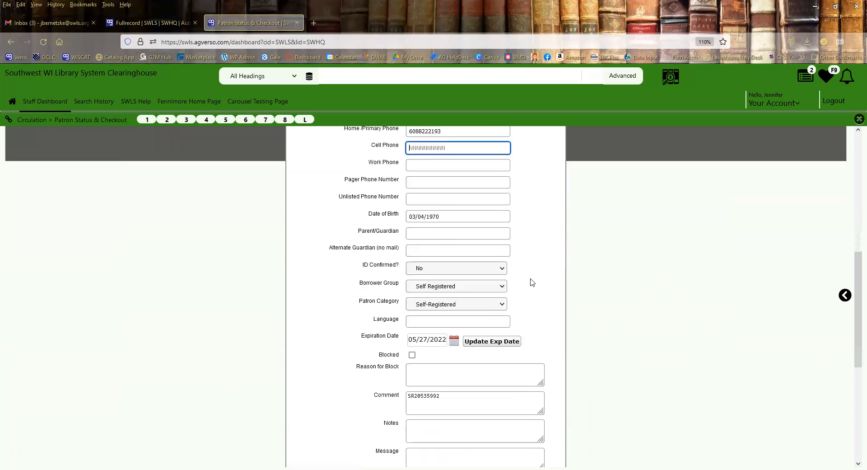
left_click(453, 209)
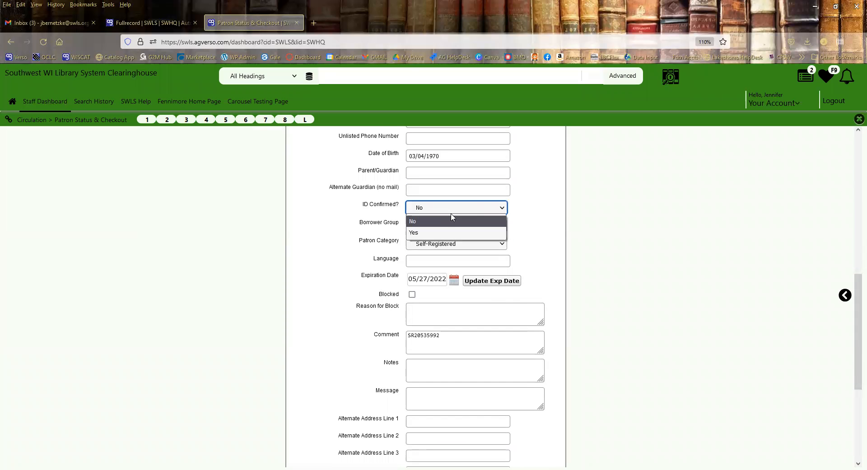
left_click(448, 233)
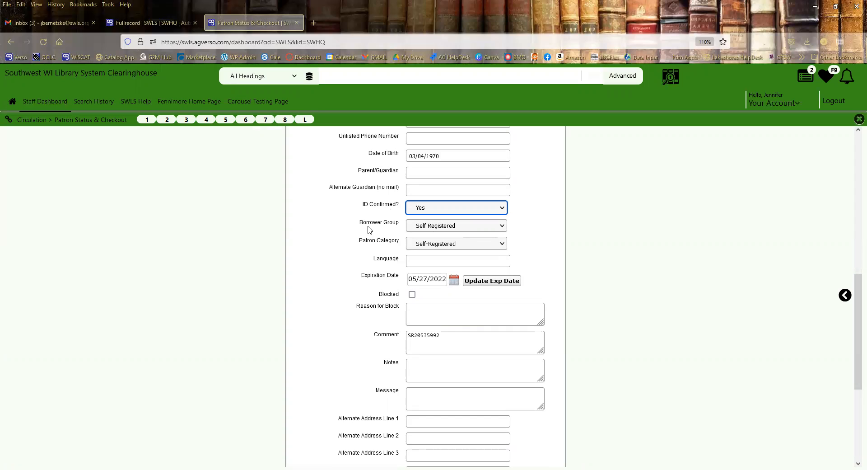
left_click(425, 230)
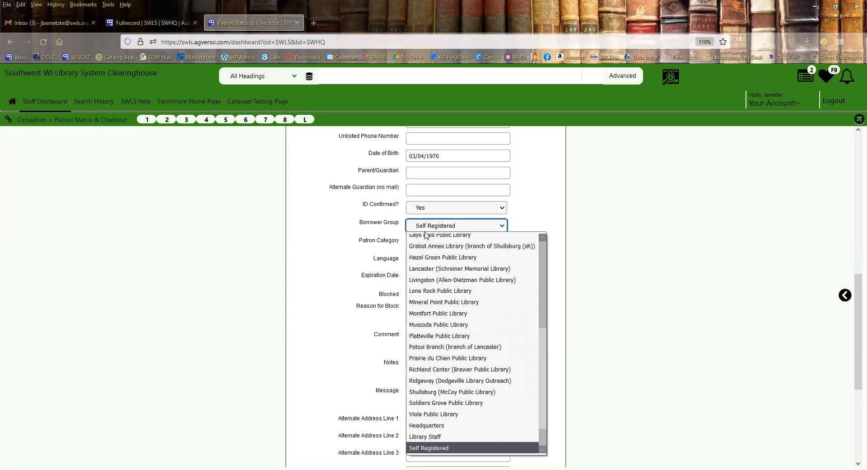
left_click(460, 428)
Set the Patron Category to resident adults and recalculate the account's expiration date for that category.
left_click(419, 245)
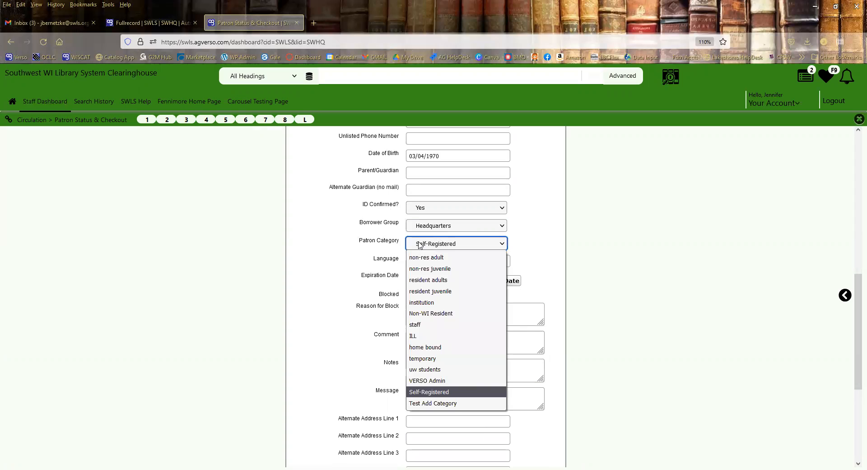
left_click(428, 281)
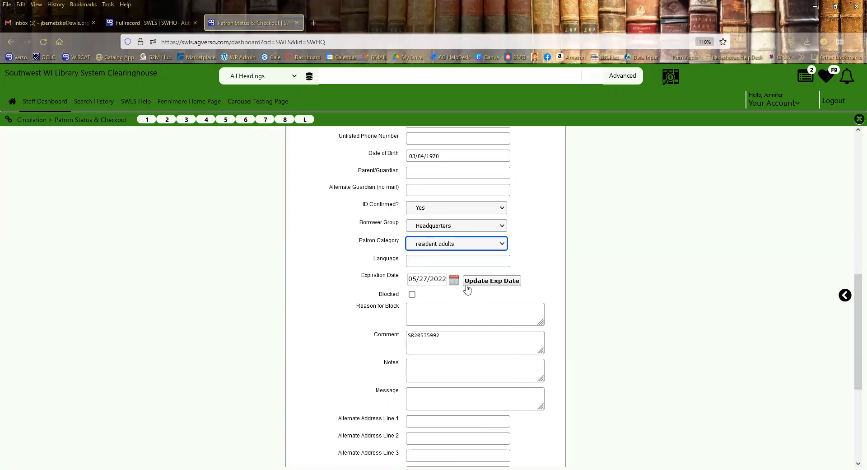
left_click(480, 281)
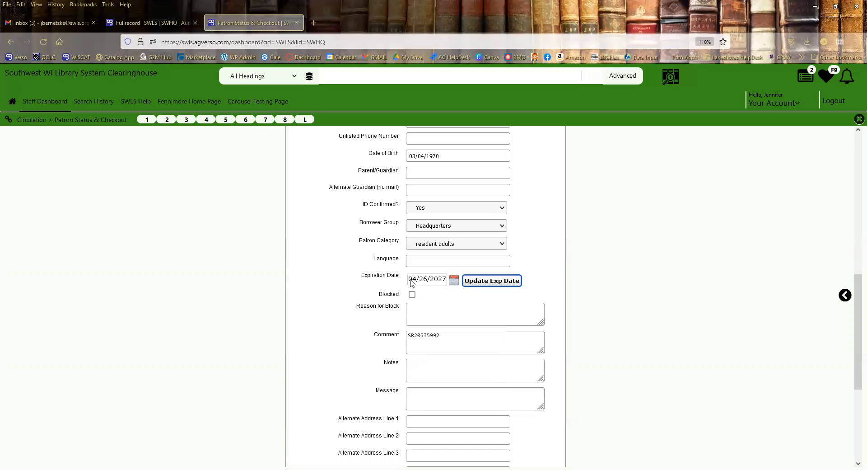
Set both Notification Preferences and Reserve Notification Preferences to Email, and submit the updated patron record.
scroll(447, 291, "down", 3)
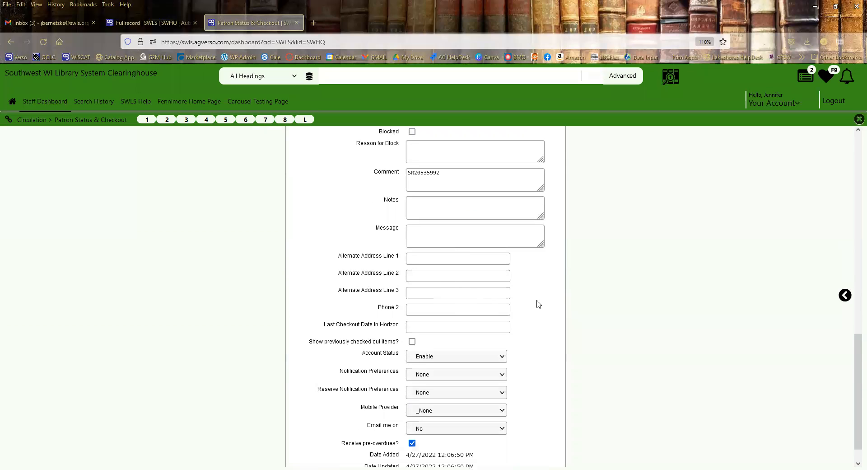
scroll(537, 302, "down", 1)
left_click(456, 348)
left_click(463, 371)
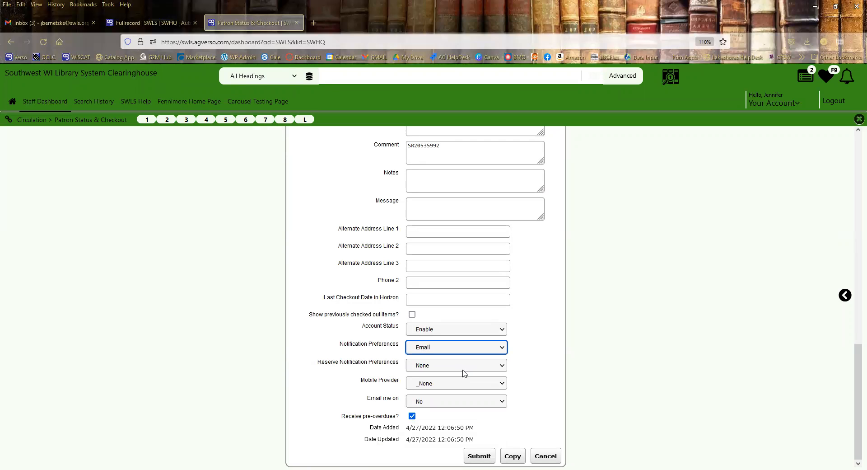
left_click(462, 366)
left_click(467, 389)
left_click(524, 367)
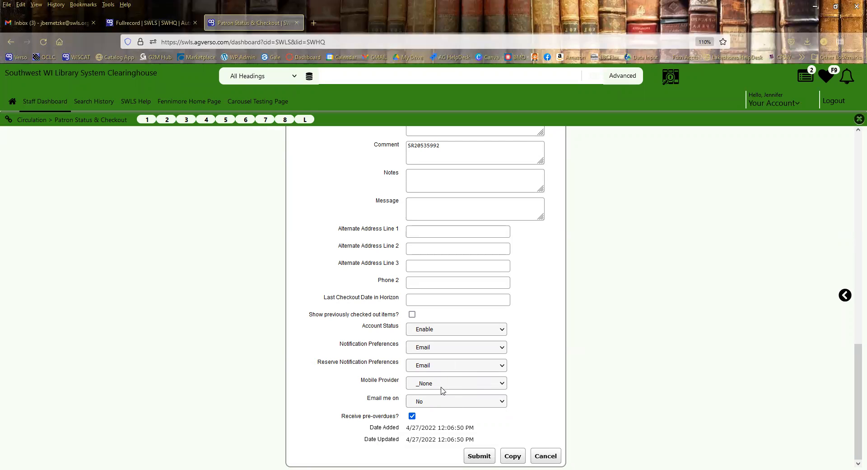
left_click(477, 456)
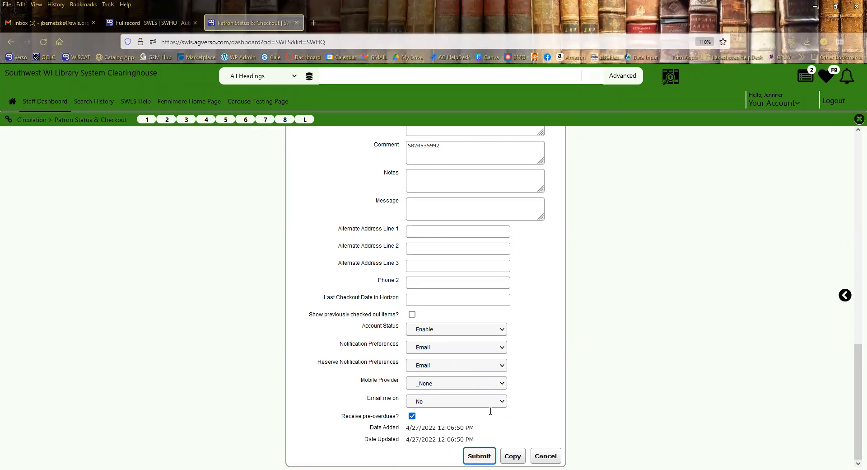